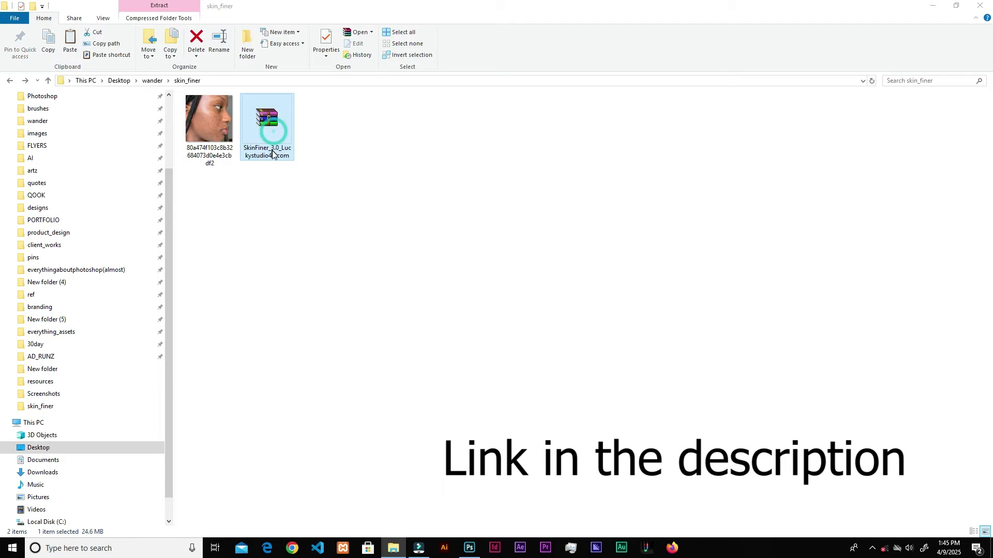
# - Open the SkinFiner zip in WinRAR, dismiss the license reminder, and select SkinFiner 3.0.exe
pyautogui.click(219, 122)
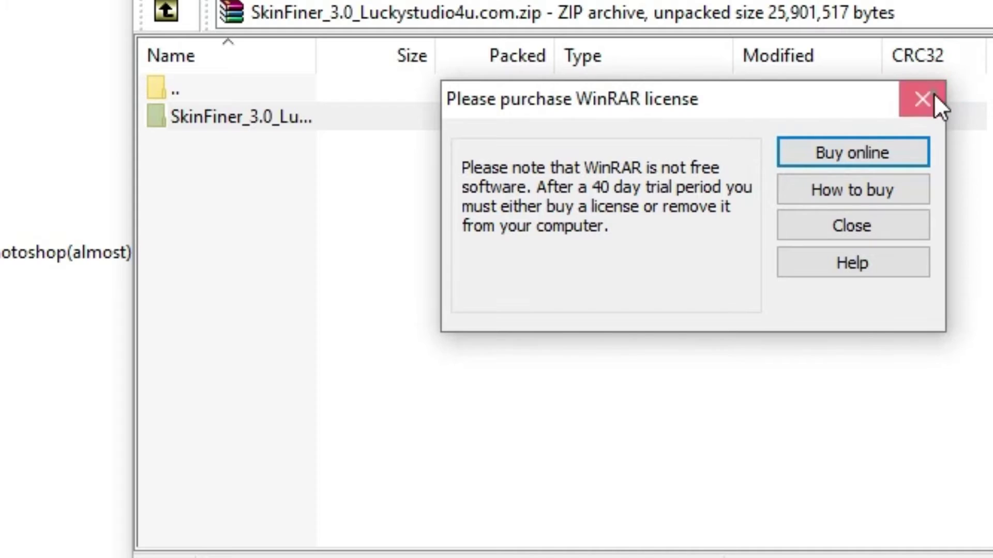
pyautogui.click(922, 99)
pyautogui.doubleClick(268, 115)
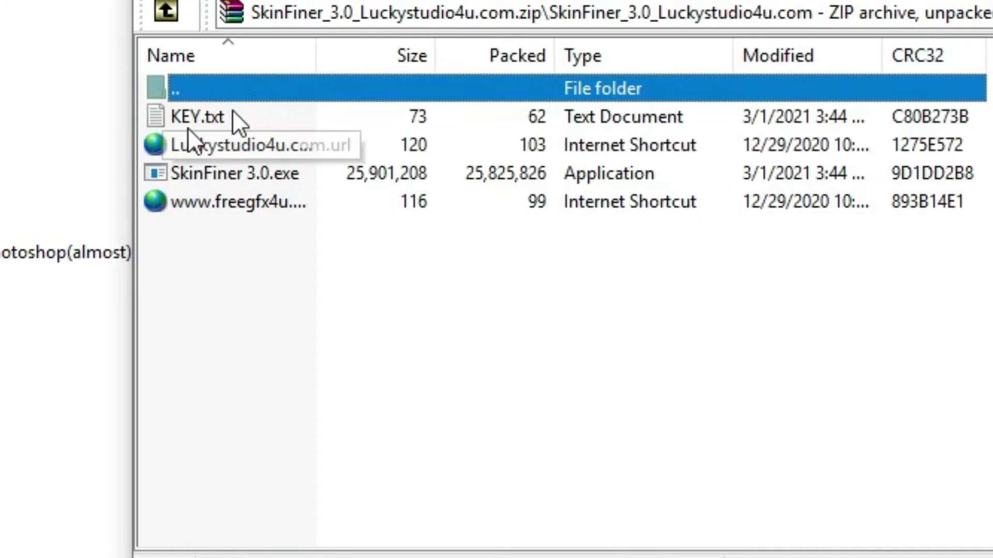
pyautogui.click(249, 173)
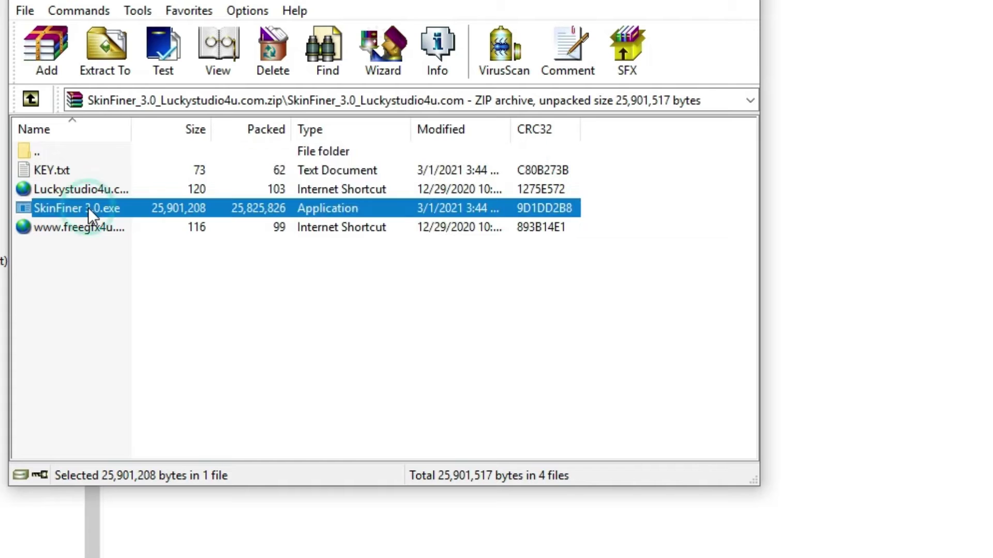
# - Install SkinFiner 3.0 in English with default folders and a desktop shortcut, accepting the license
pyautogui.doubleClick(91, 207)
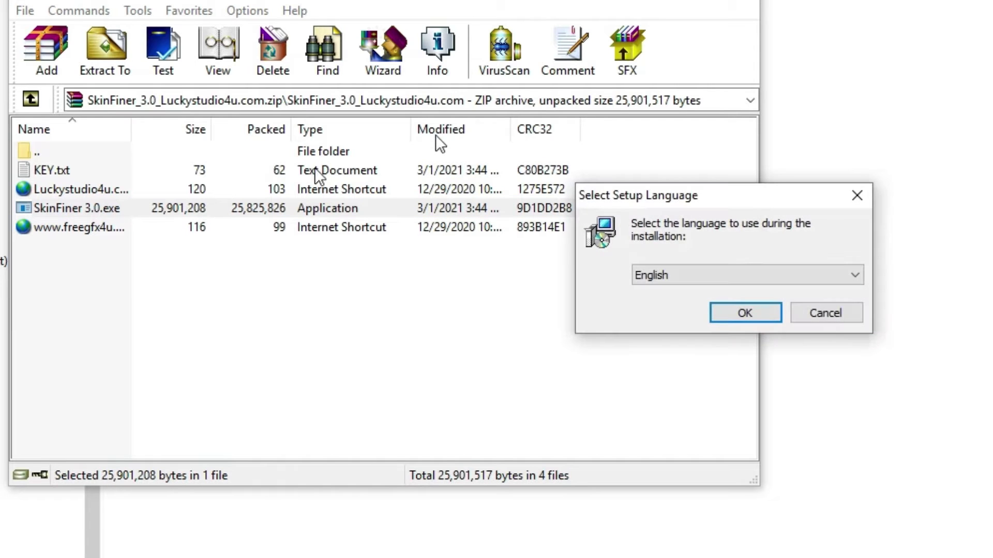
pyautogui.click(742, 315)
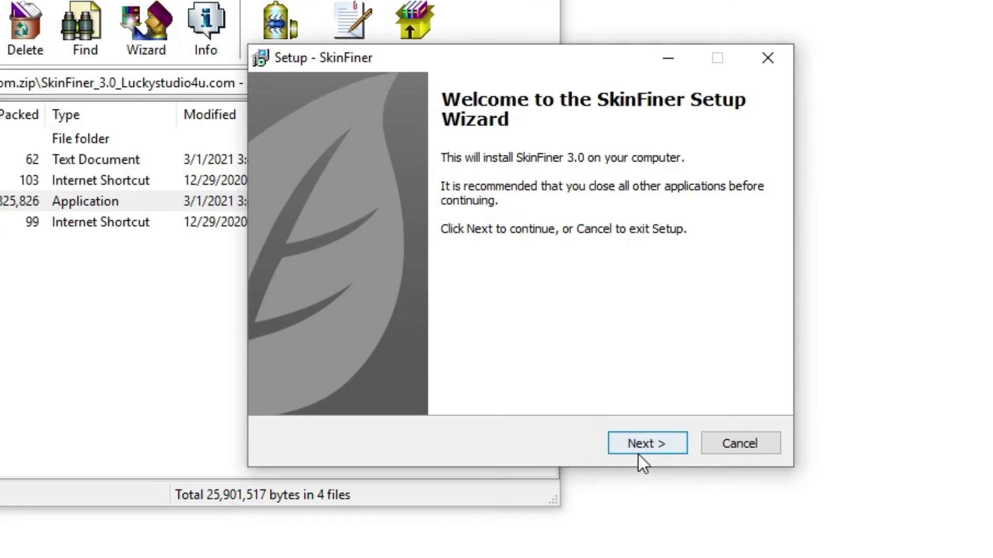
pyautogui.click(677, 395)
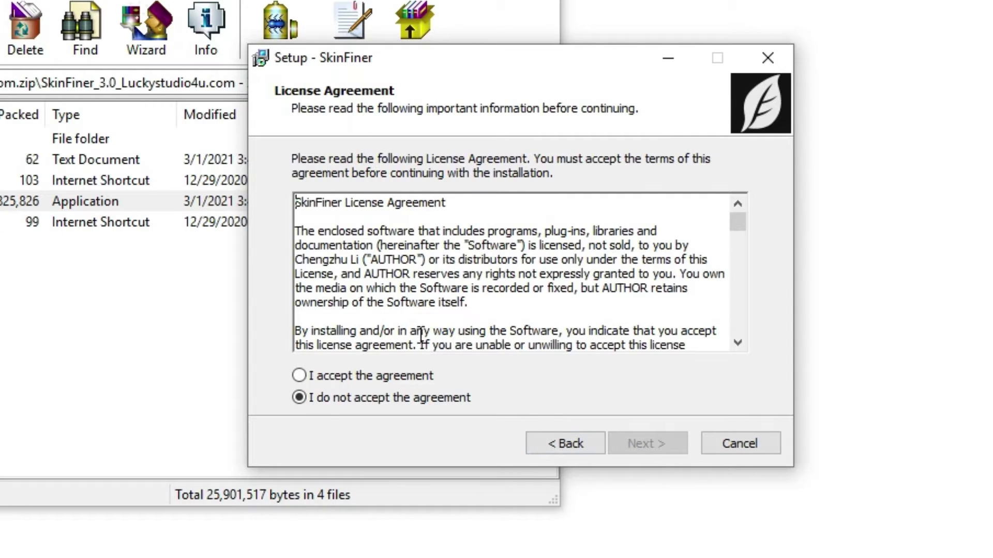
pyautogui.click(305, 379)
pyautogui.click(649, 446)
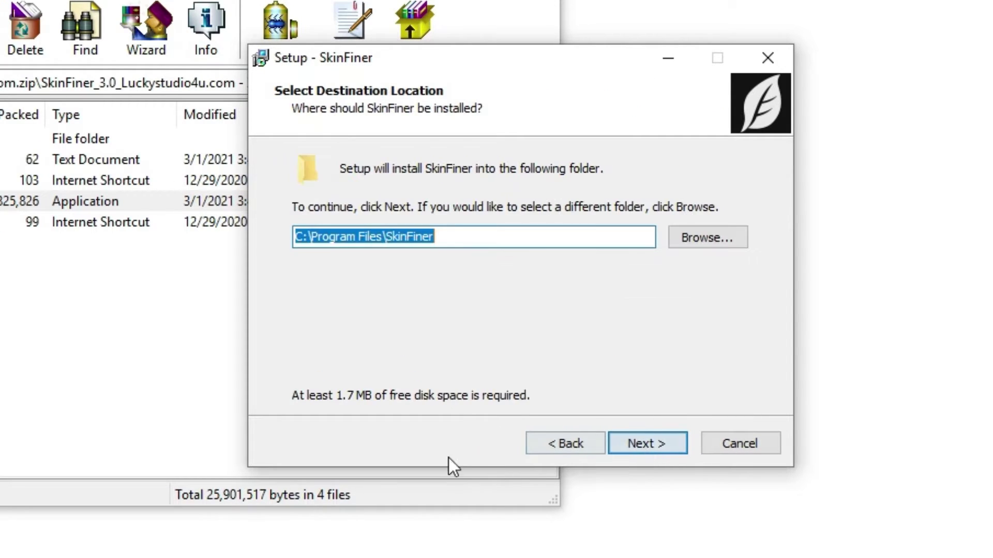
pyautogui.click(649, 444)
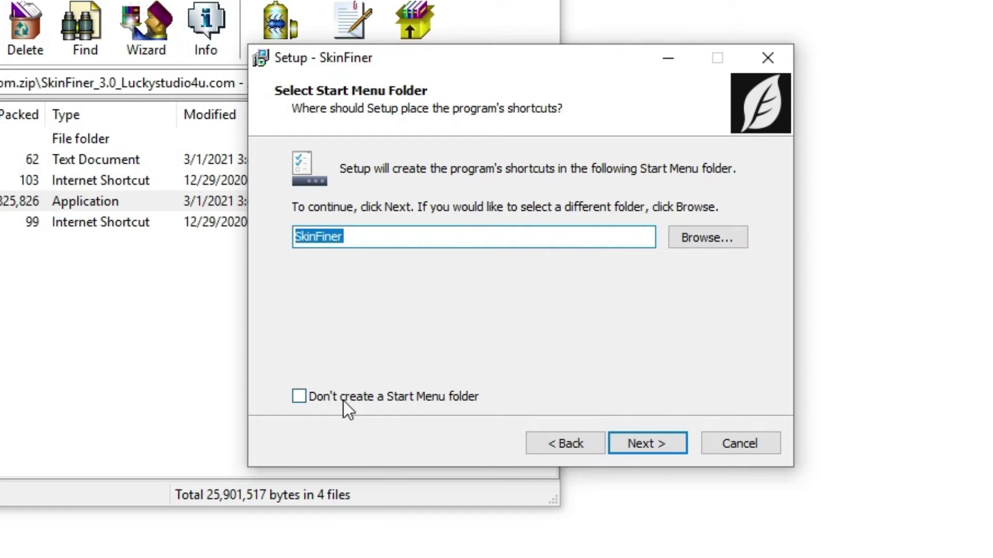
pyautogui.click(647, 446)
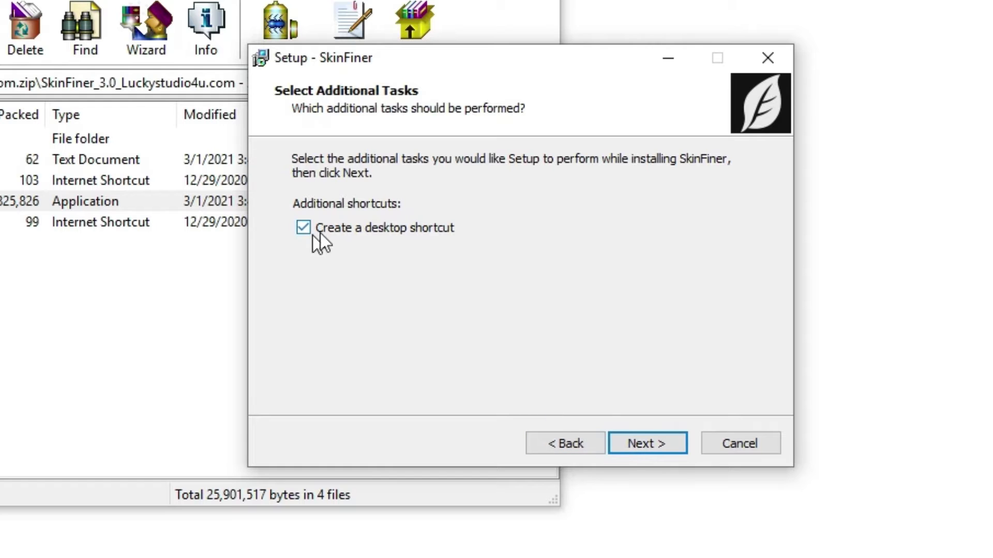
pyautogui.click(645, 441)
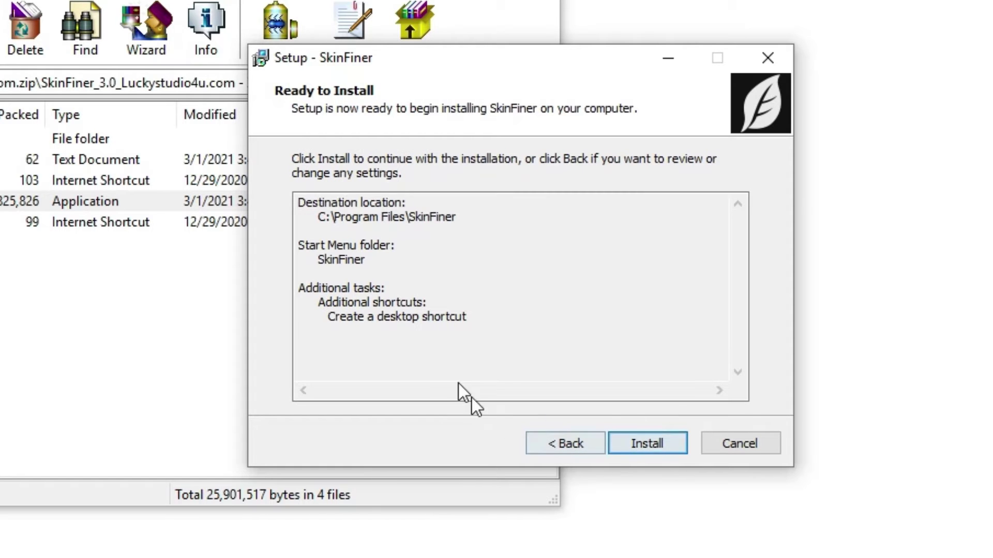
pyautogui.click(658, 448)
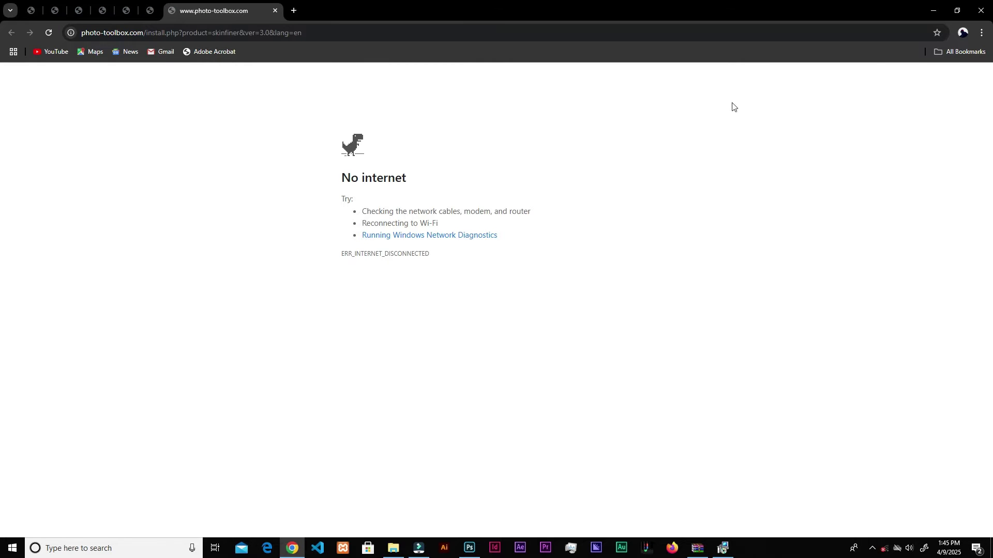
# - Close the setup browser page, launch SkinFiner 3.0, and start the plug-in installer without a shortcut
pyautogui.click(980, 10)
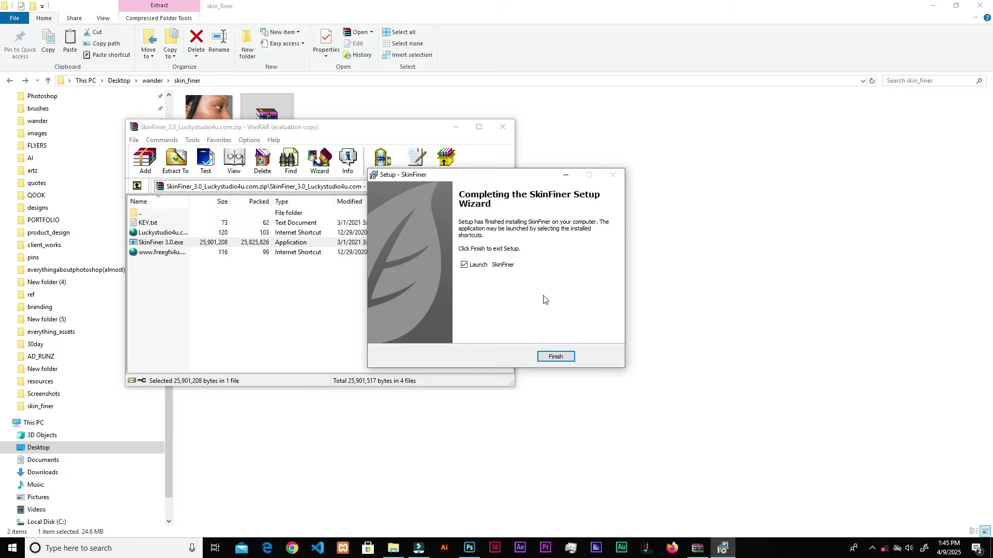
pyautogui.click(558, 358)
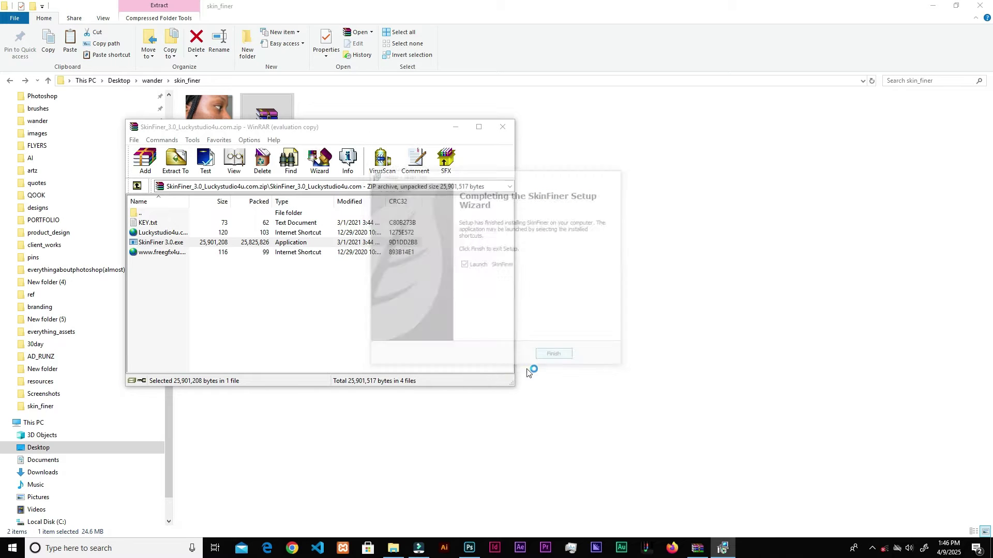
pyautogui.click(459, 368)
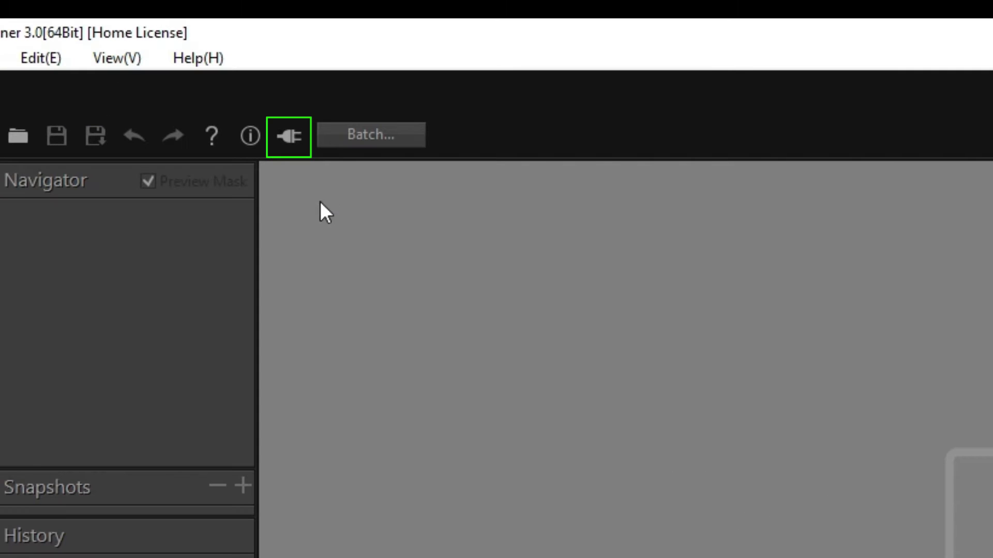
pyautogui.click(294, 155)
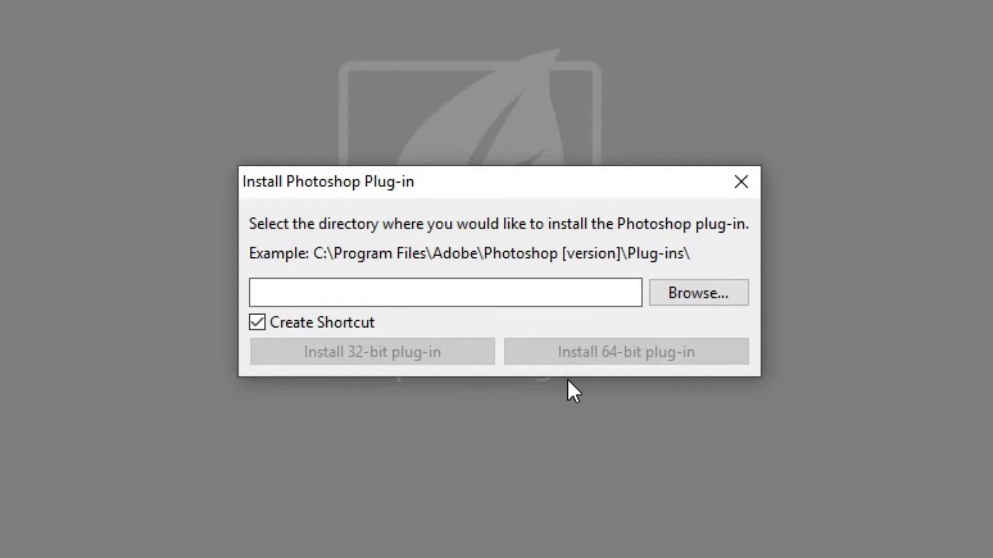
pyautogui.click(262, 326)
# - Choose Desktop\wander\skin_finer as the plug-in destination folder
pyautogui.click(710, 296)
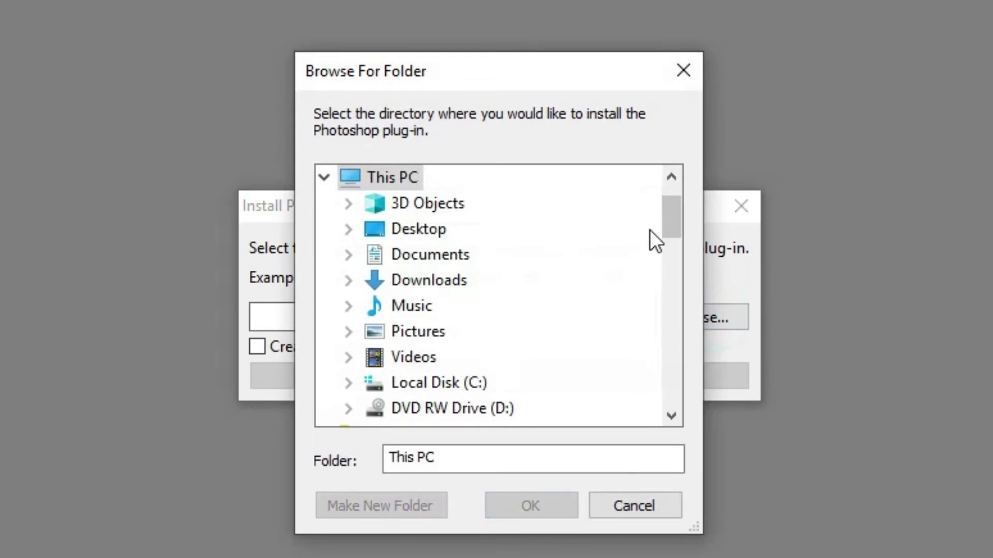
pyautogui.moveTo(671, 221); pyautogui.dragTo(673, 396)
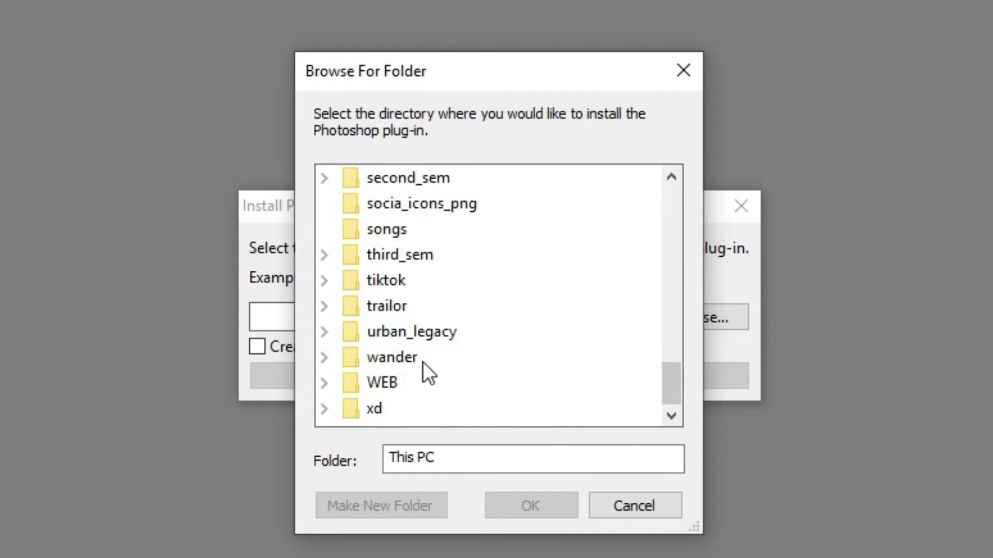
pyautogui.click(422, 362)
pyautogui.moveTo(667, 291)
pyautogui.mouseDown()
pyautogui.moveTo(678, 409)
pyautogui.moveTo(460, 369)
pyautogui.mouseUp()
pyautogui.moveTo(671, 394); pyautogui.dragTo(672, 380)
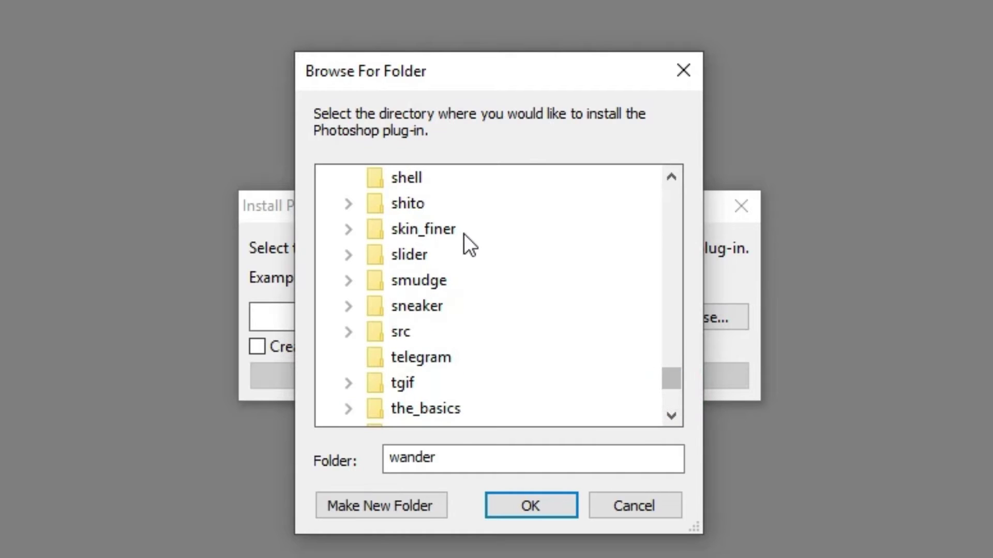
pyautogui.click(462, 232)
pyautogui.click(543, 506)
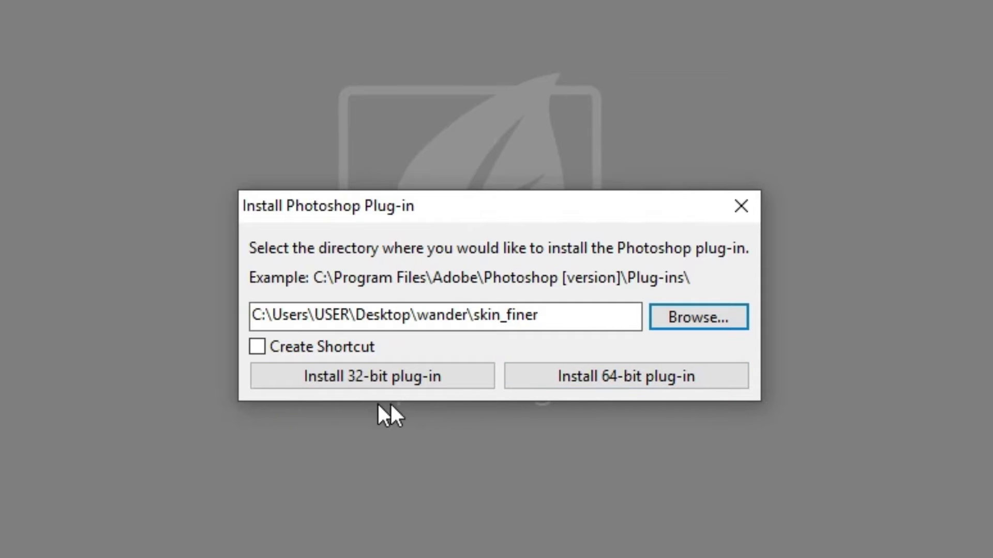
# - Install the 64-bit plug-in, acknowledge the success message, and close SkinFiner
pyautogui.click(652, 381)
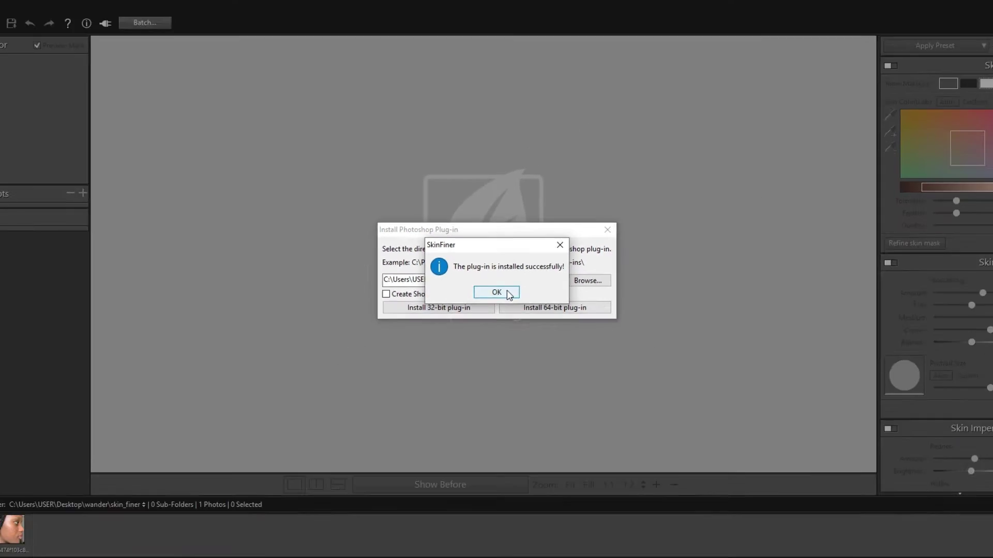
pyautogui.click(505, 288)
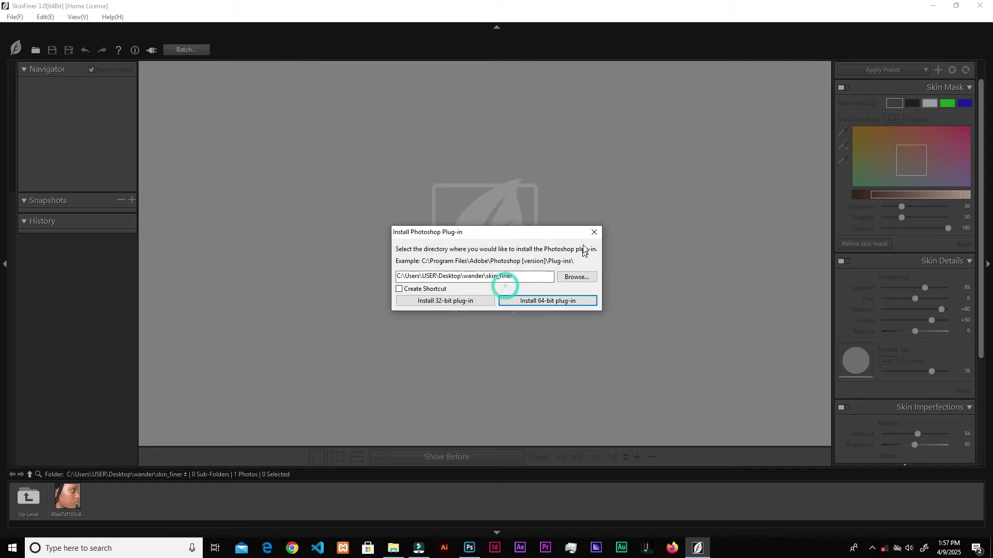
pyautogui.click(595, 232)
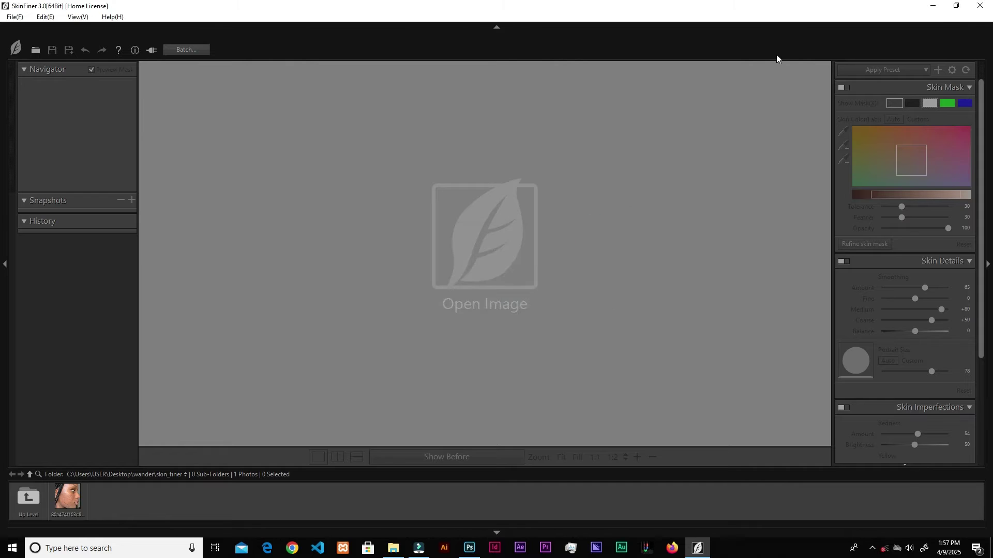
pyautogui.click(980, 5)
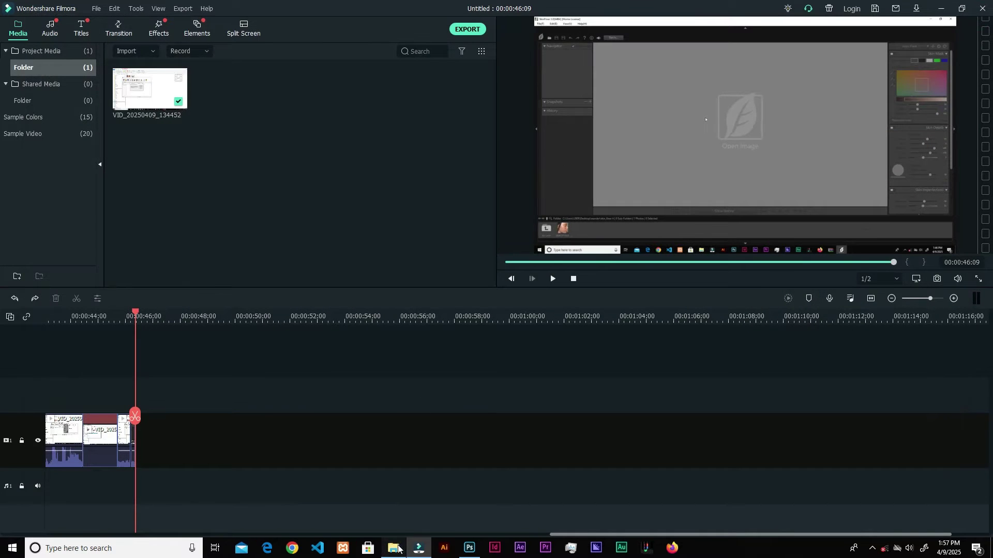
# - Navigate from This PC to C:\Program Files\Adobe\Adobe Photoshop 2020\Plug-ins
pyautogui.click(393, 547)
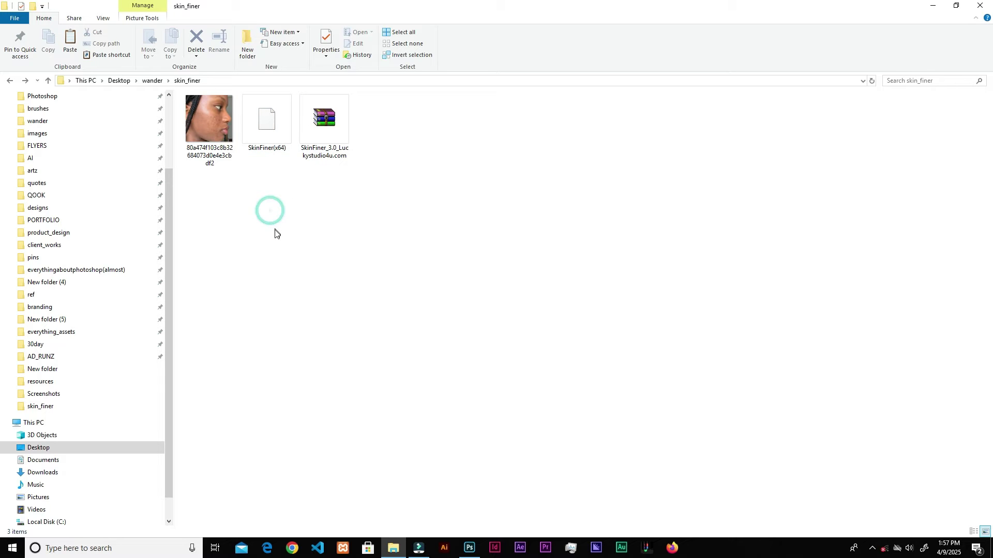
pyautogui.scroll(3, 93, 186)
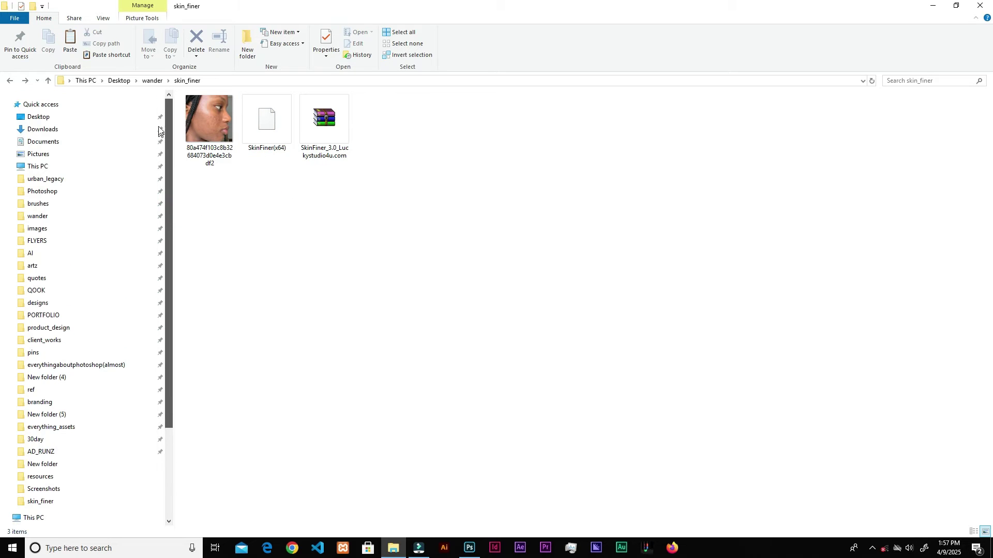
pyautogui.click(69, 168)
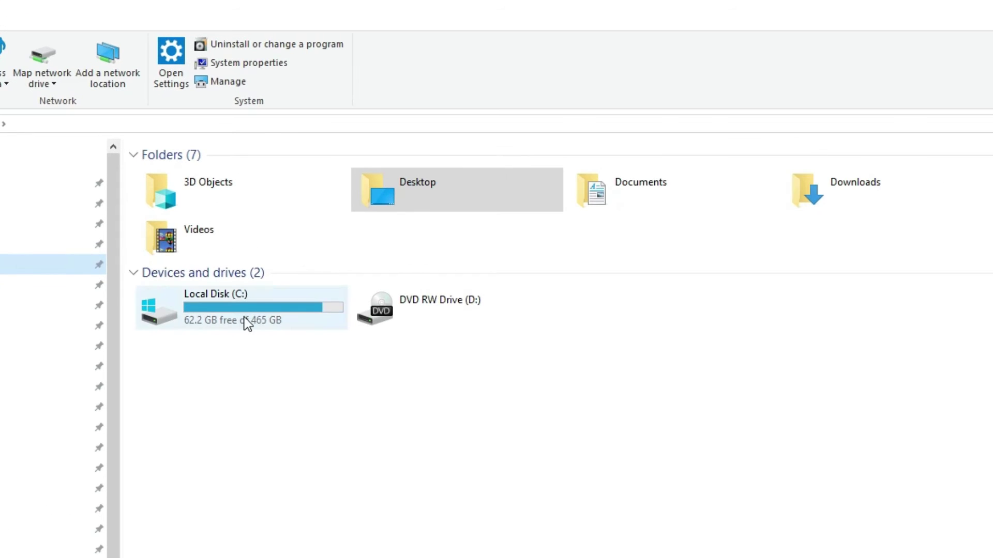
pyautogui.doubleClick(249, 200)
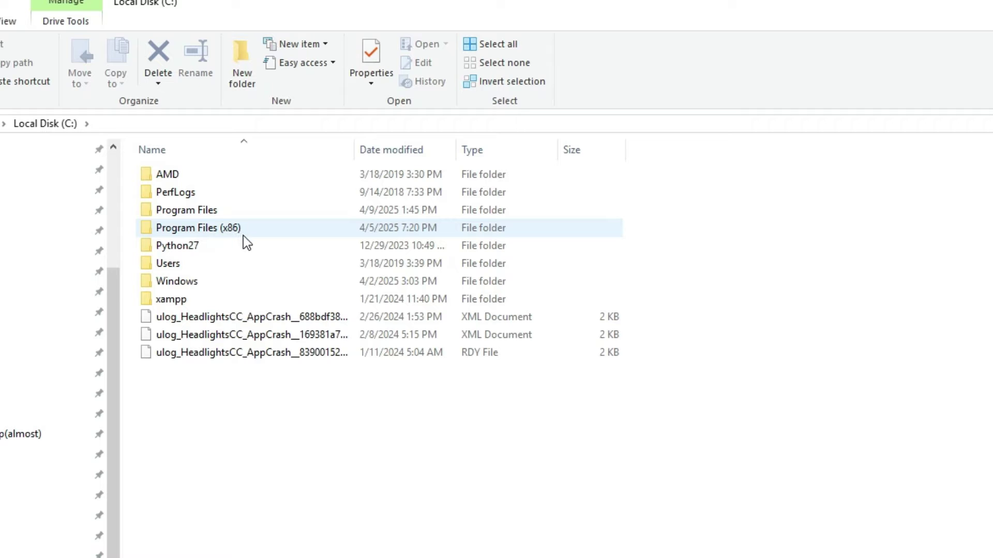
pyautogui.doubleClick(219, 211)
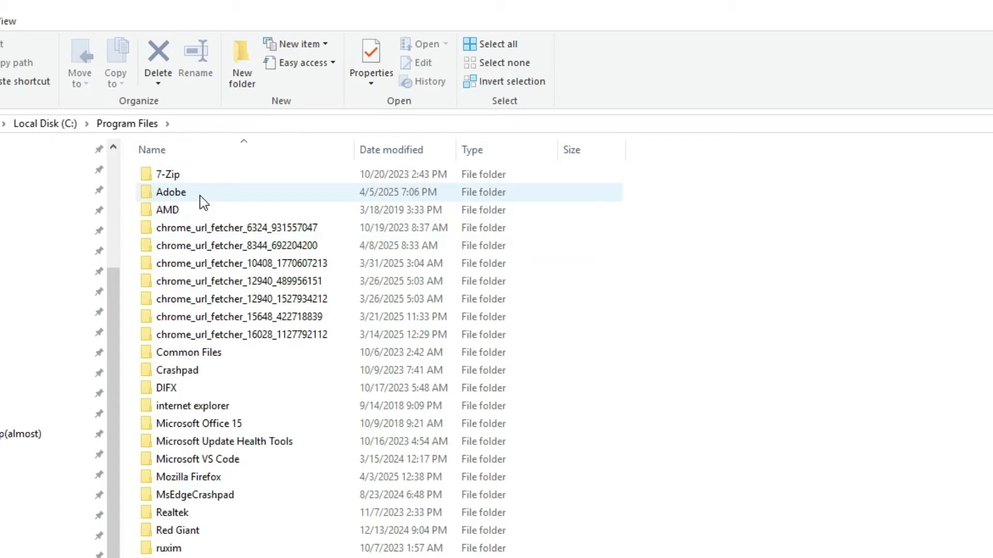
pyautogui.doubleClick(200, 196)
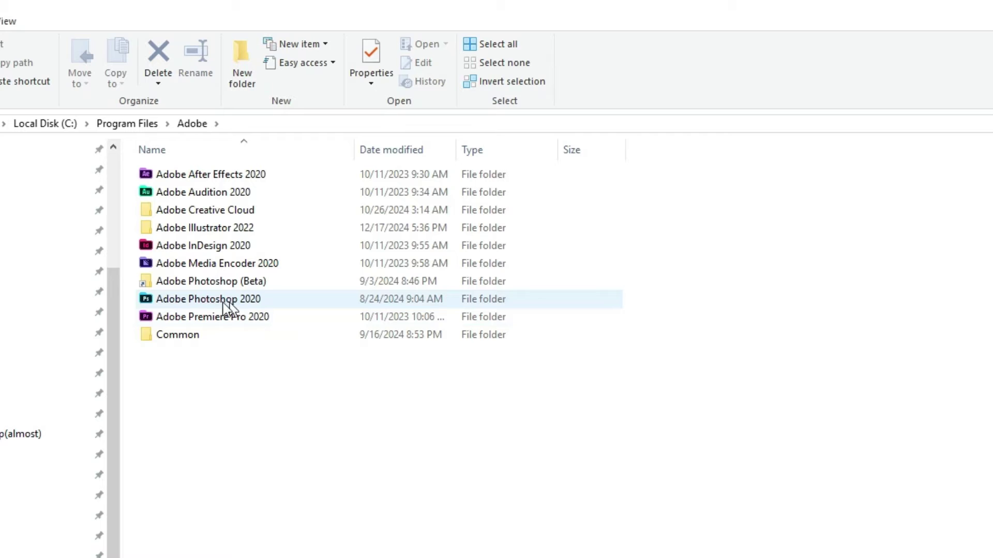
pyautogui.doubleClick(287, 302)
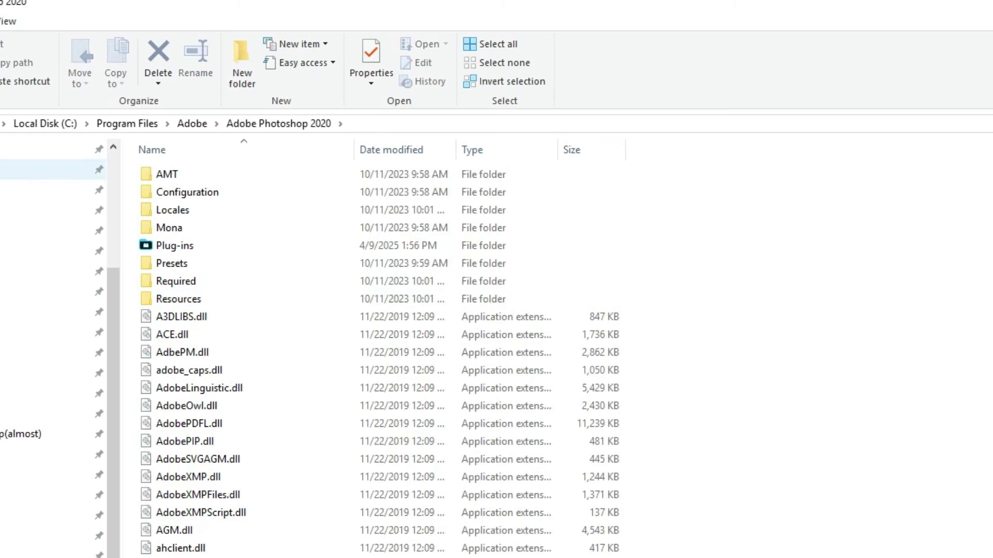
pyautogui.hotkey('alt', 'Left')
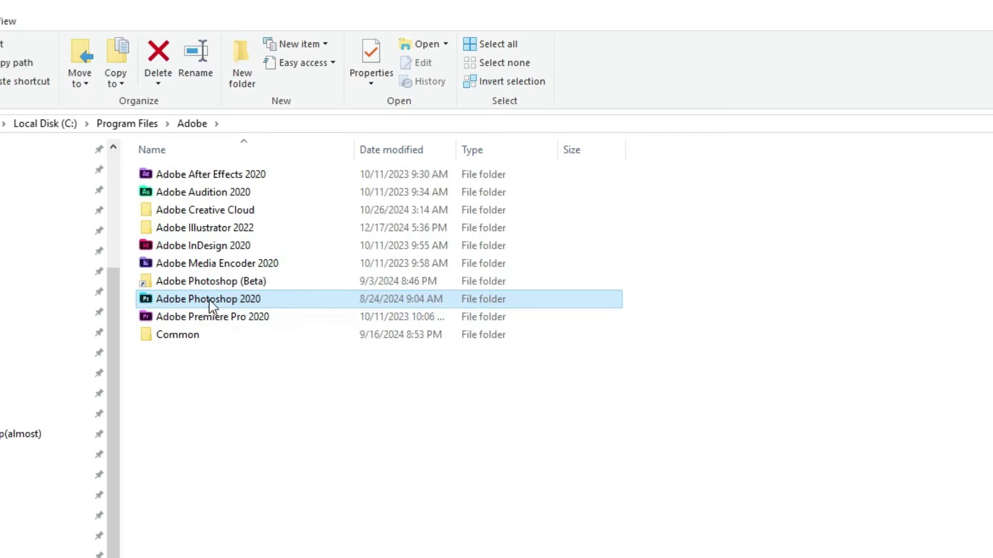
pyautogui.click(276, 303)
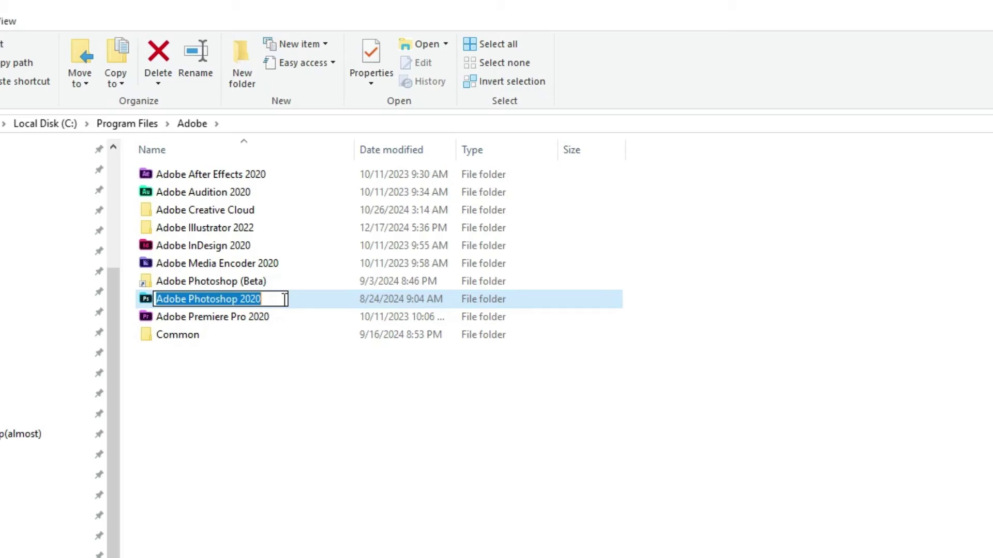
pyautogui.doubleClick(304, 307)
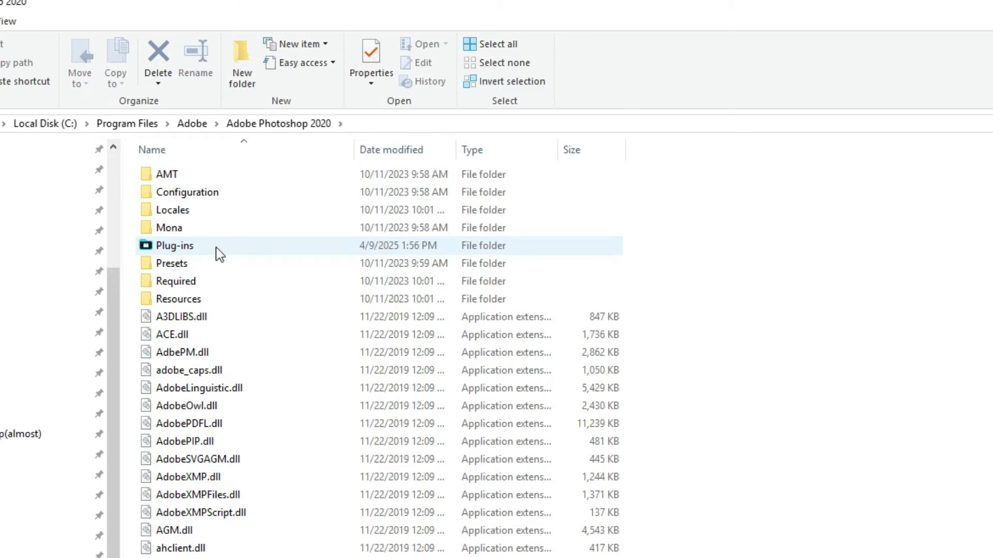
pyautogui.doubleClick(237, 253)
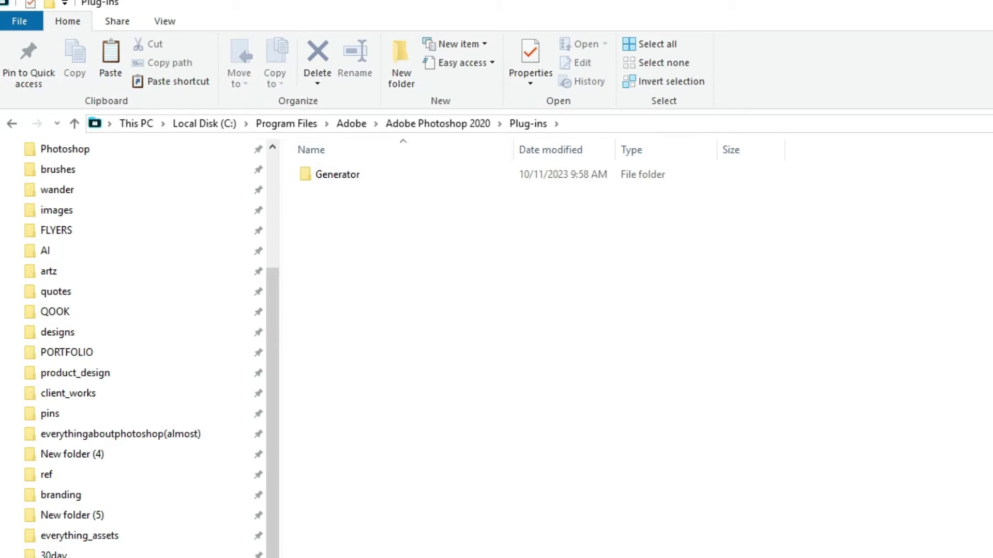
# - Paste SkinFiner(x64) from skin_finer into the Plug-ins folder, granting administrator permission
pyautogui.doubleClick(452, 218)
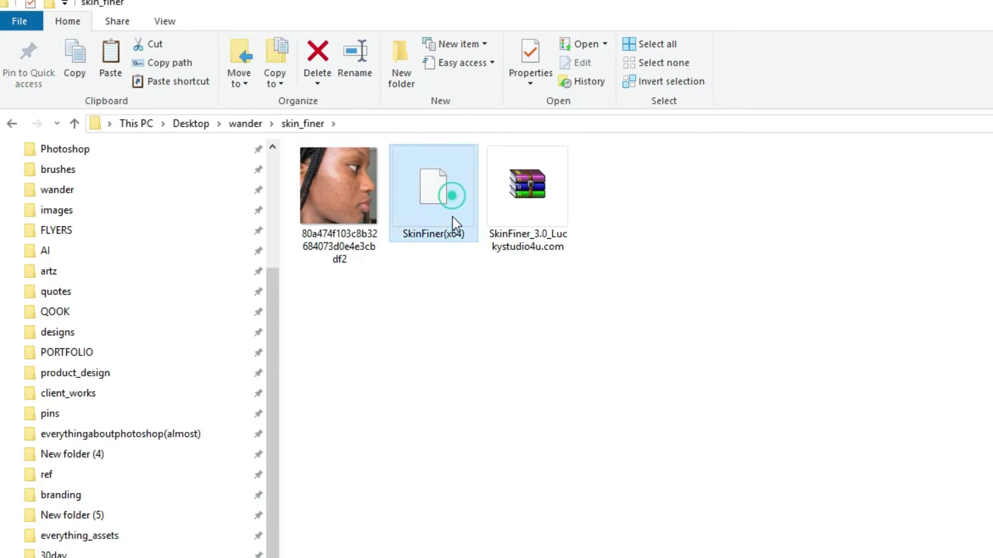
pyautogui.click(11, 124)
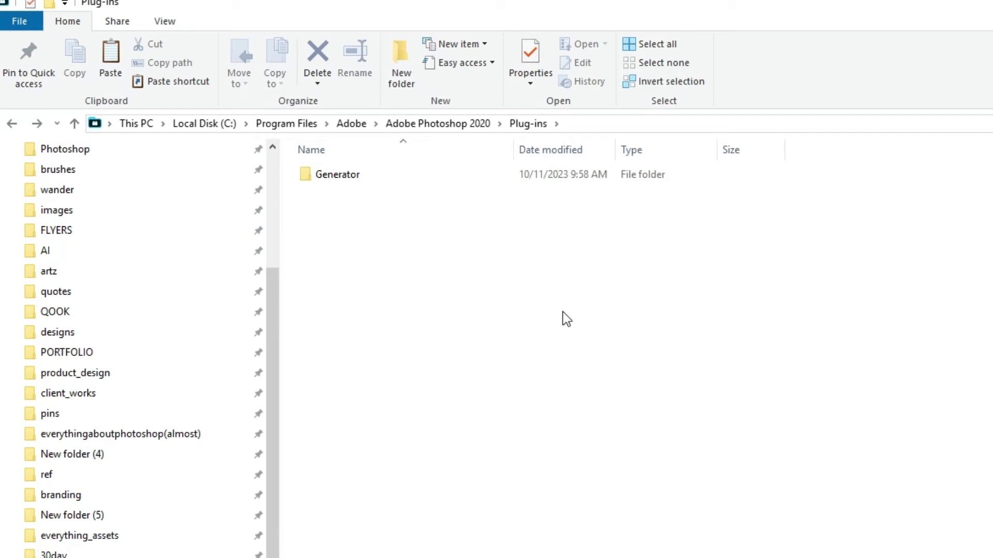
pyautogui.hotkey('ctrl', 'v')
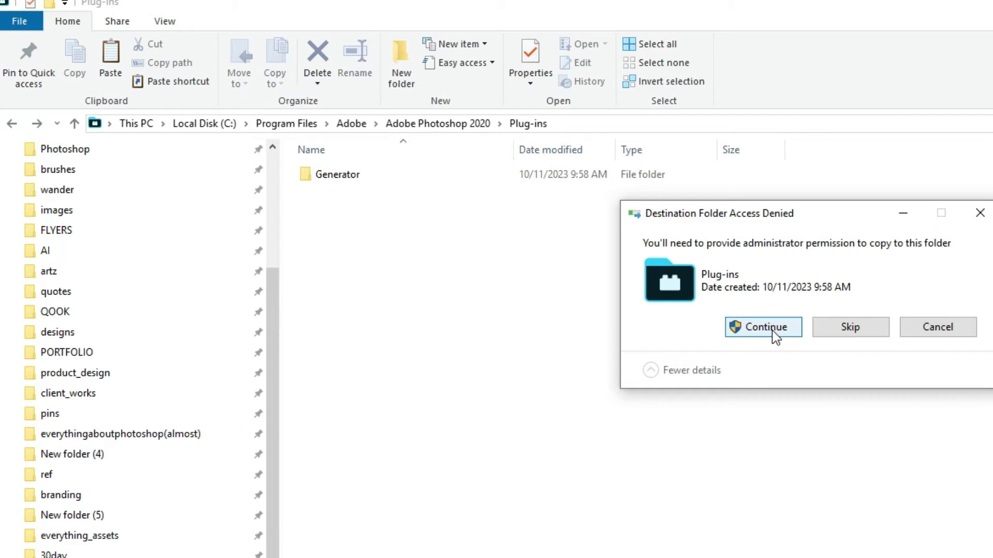
pyautogui.click(766, 327)
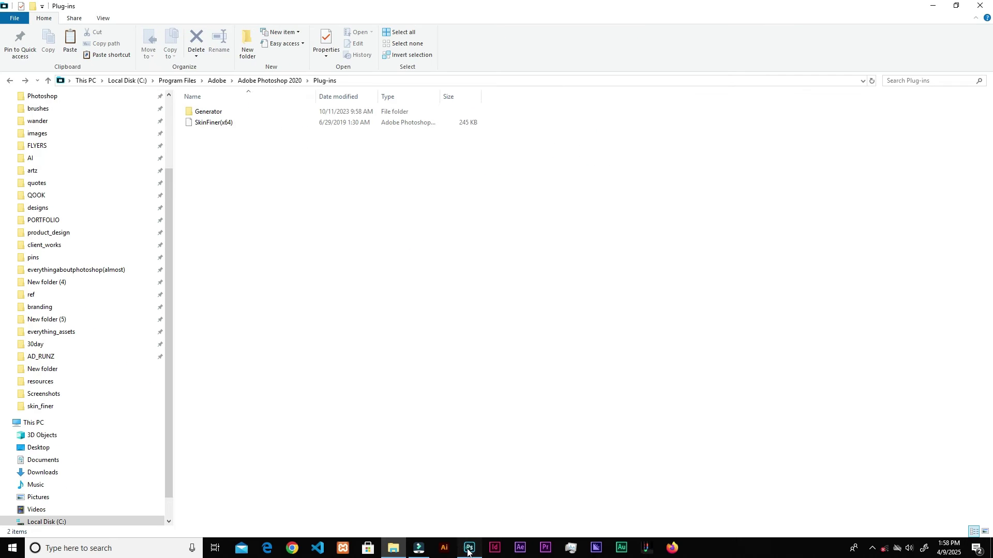
# - Switch to Photoshop and run Filter > Photo-Toolbox > SkinFiner on the acne portrait
pyautogui.click(470, 548)
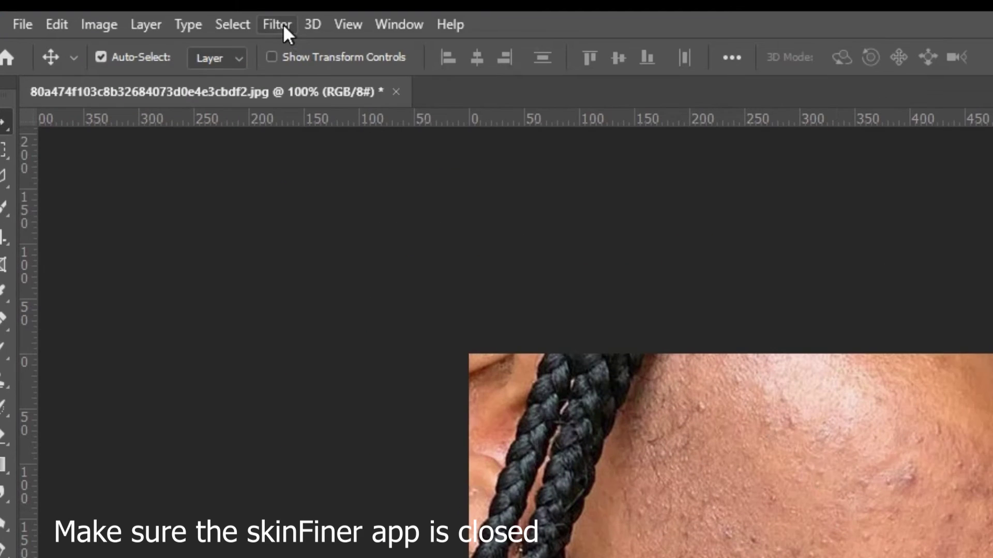
pyautogui.click(281, 25)
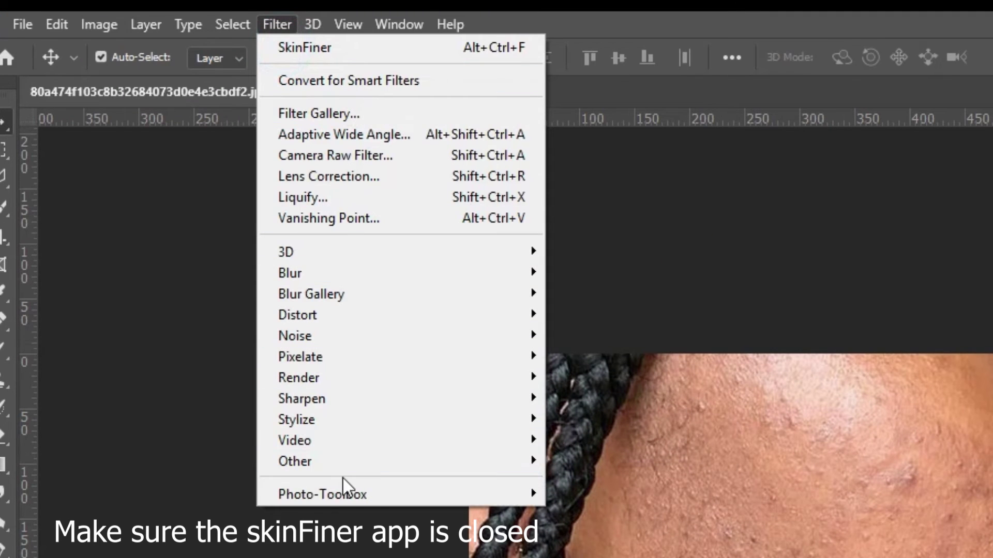
pyautogui.moveTo(322, 494)
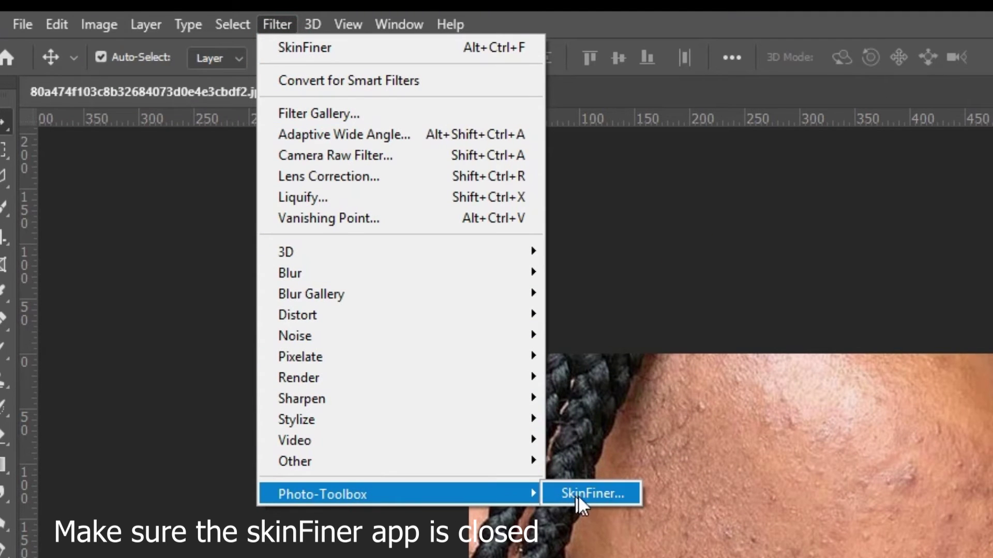
pyautogui.click(578, 495)
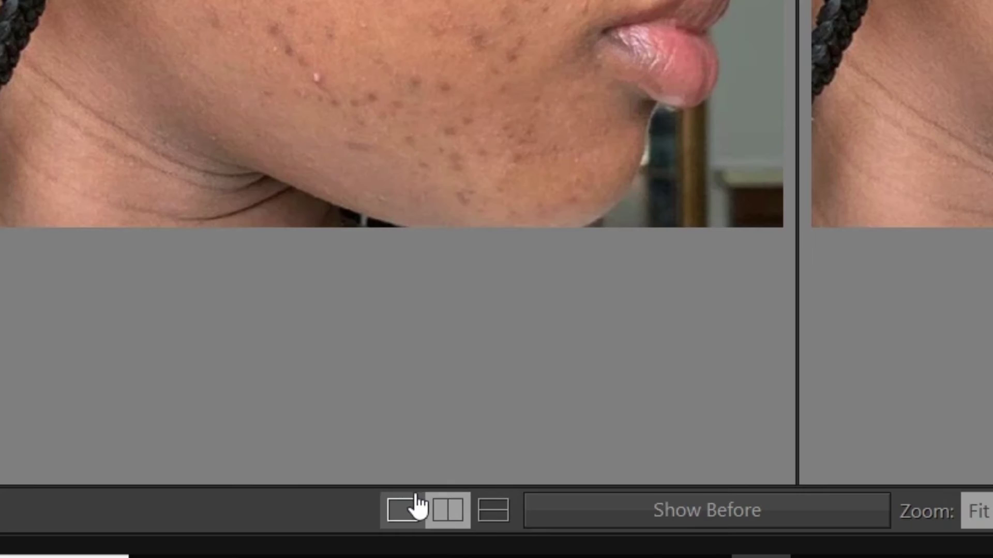
# - Try the single and top/bottom preview layouts, ending on Before/After Left|Right
pyautogui.click(319, 517)
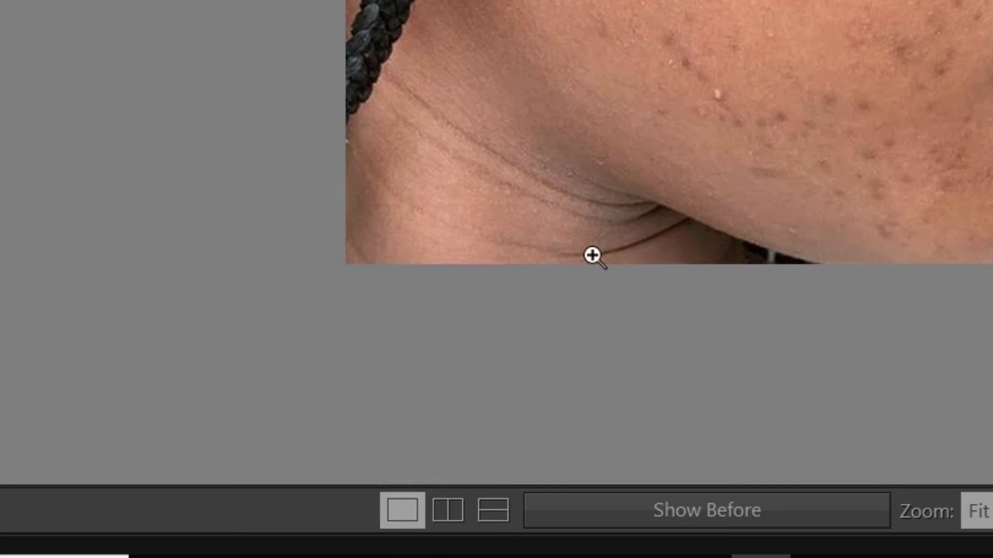
pyautogui.click(448, 510)
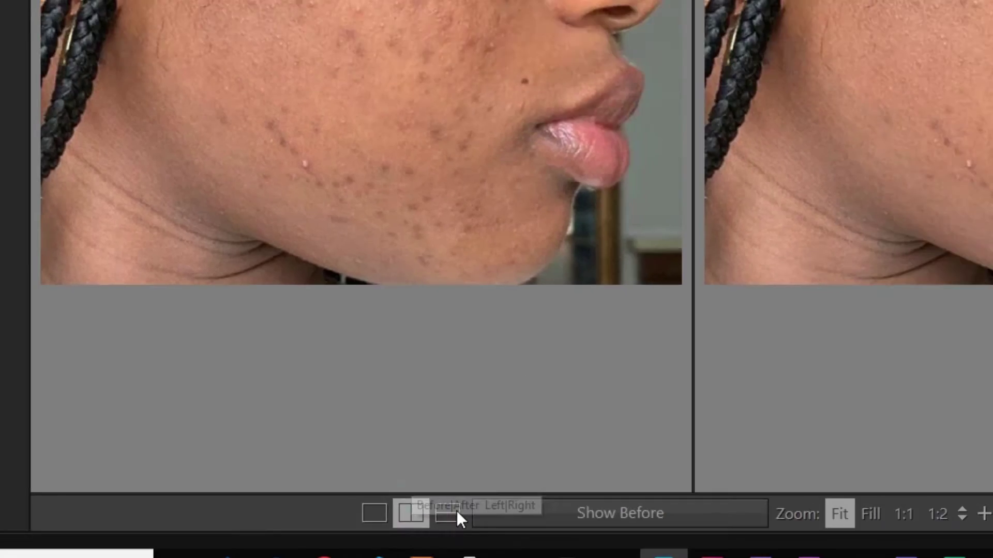
pyautogui.click(357, 519)
pyautogui.click(337, 518)
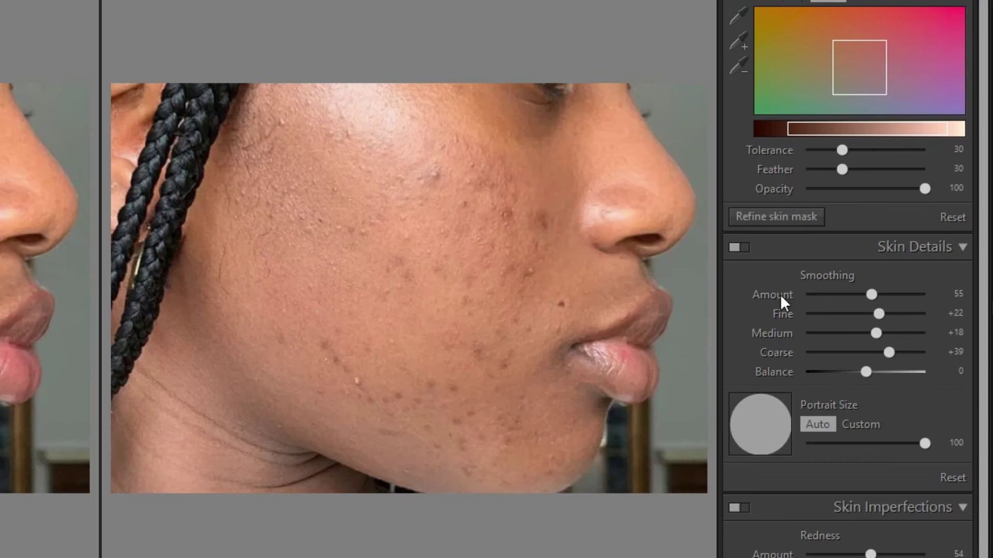
# - Drag the Smoothing sliders: Amount to 100, Fine to -100, Medium to about +95
pyautogui.moveTo(871, 295); pyautogui.dragTo(934, 304)
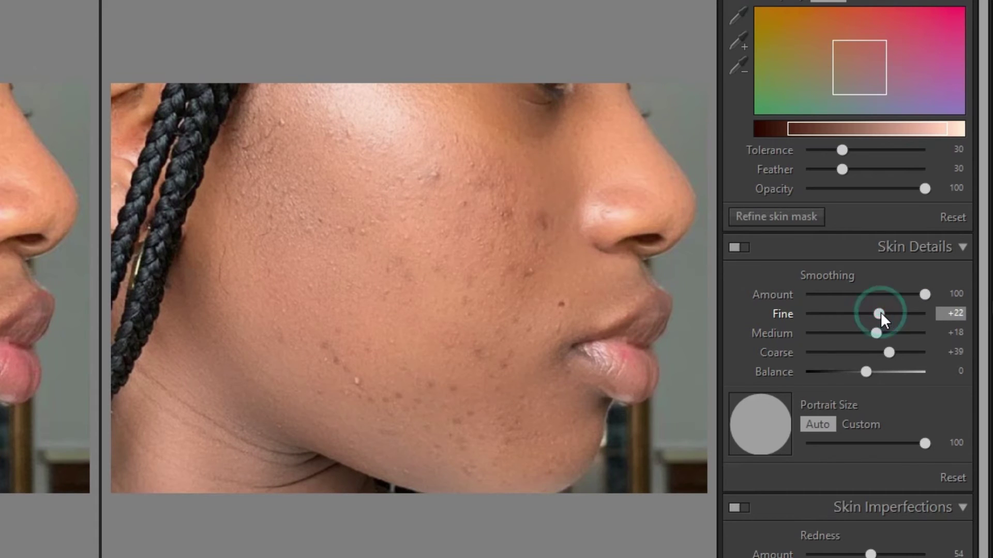
pyautogui.moveTo(880, 313); pyautogui.dragTo(797, 308)
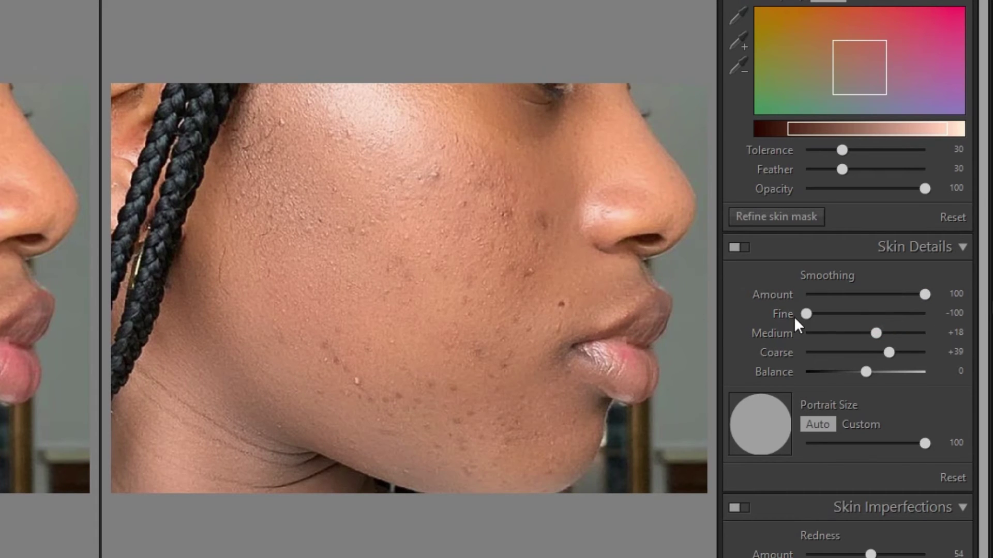
pyautogui.click(806, 314)
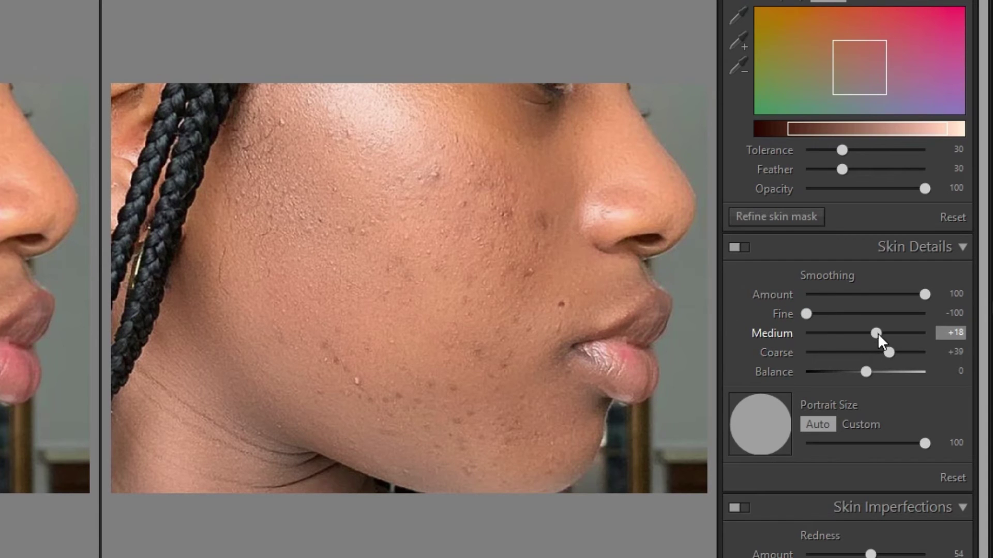
pyautogui.moveTo(877, 330); pyautogui.dragTo(922, 336)
pyautogui.moveTo(924, 335); pyautogui.dragTo(865, 333)
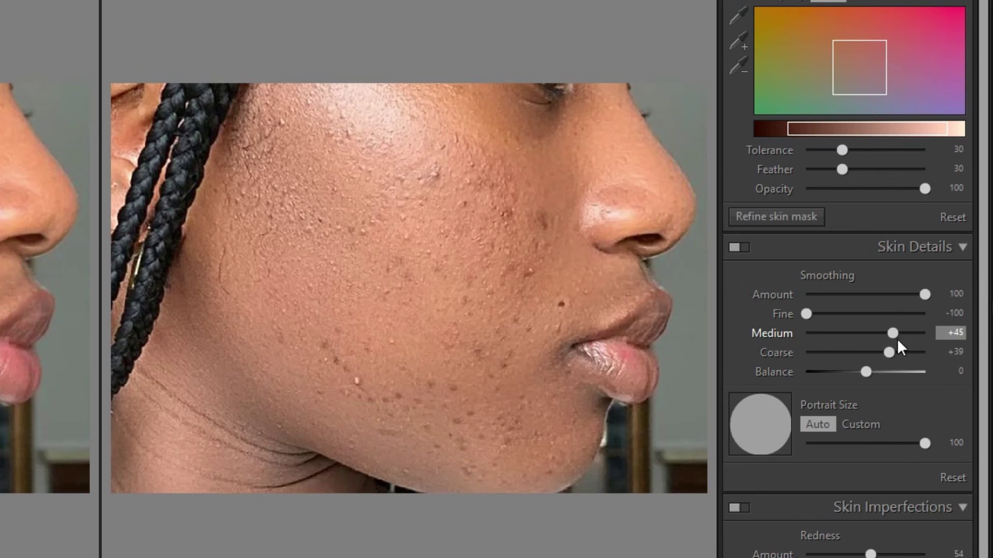
pyautogui.moveTo(897, 338)
pyautogui.mouseDown()
pyautogui.moveTo(922, 343)
pyautogui.moveTo(863, 348)
pyautogui.moveTo(909, 353)
pyautogui.mouseUp()
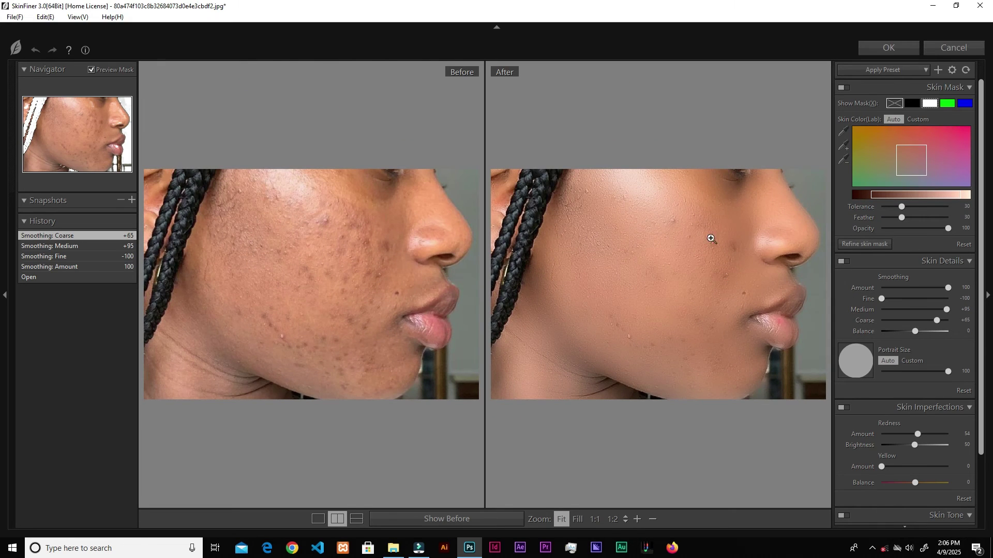
# - Apply the smoothing with OK, zoom in on the skin, and unlock the Background layer
pyautogui.click(890, 53)
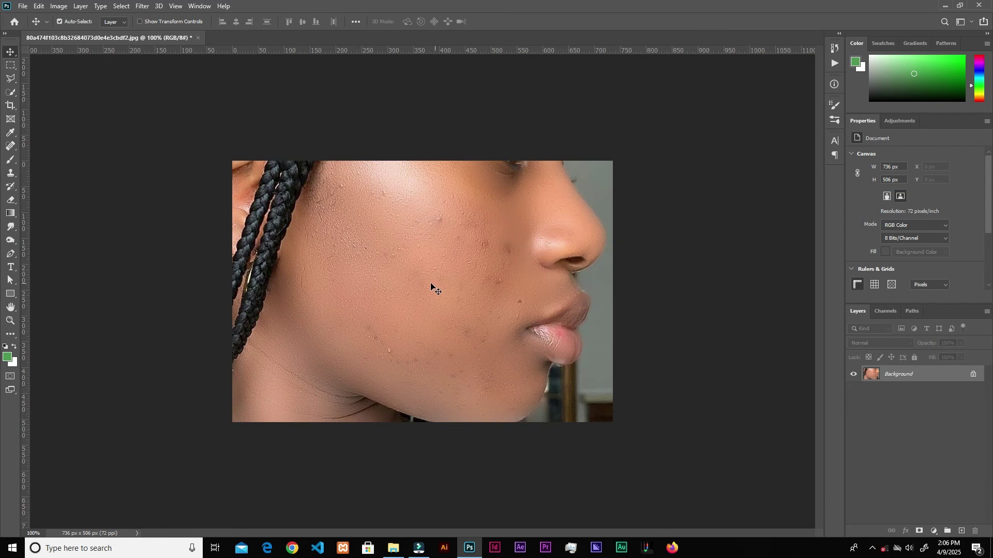
pyautogui.hotkey('ctrl', '+')
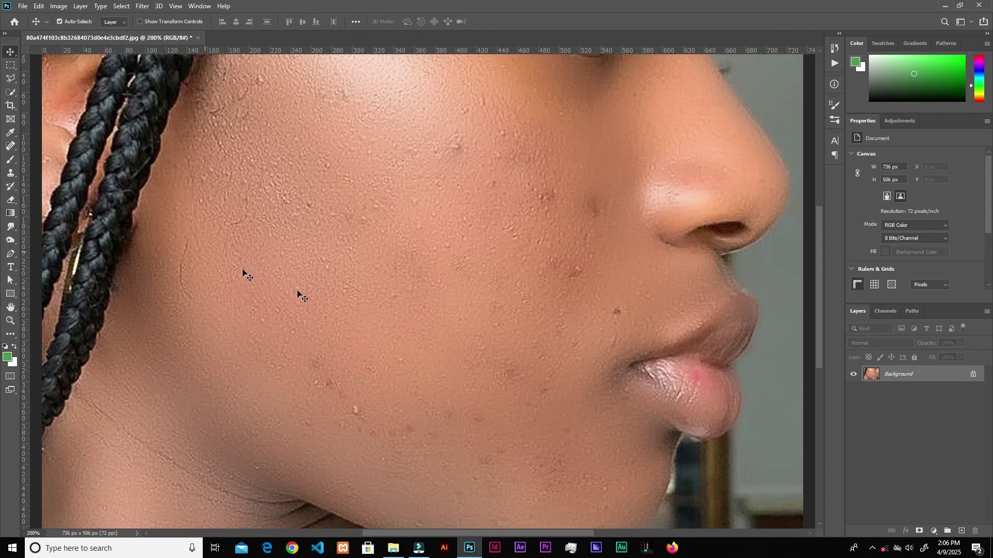
pyautogui.click(974, 375)
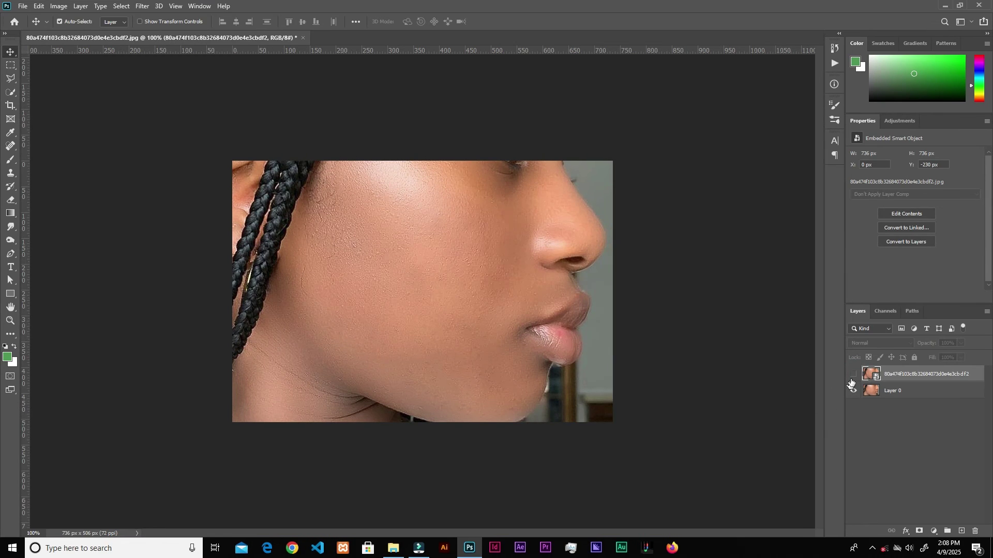
pyautogui.click(853, 374)
pyautogui.click(853, 375)
pyautogui.click(855, 378)
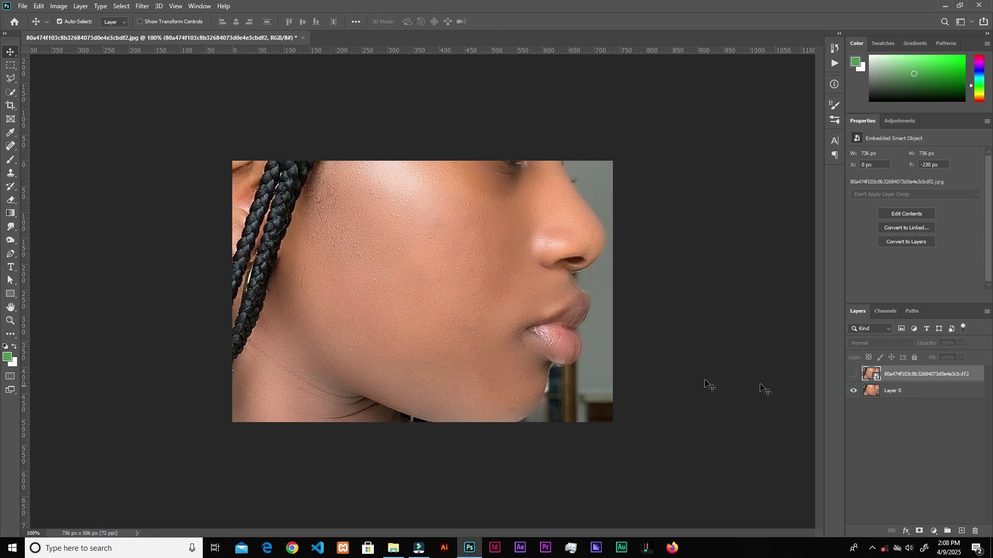